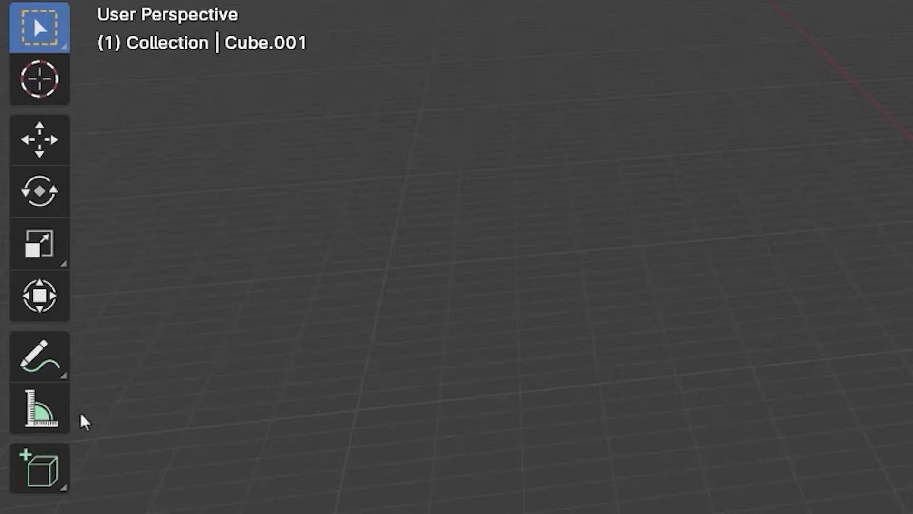
# - Draw a 3.88196 m ruler across the grid in front of the cube using the Measure tool
pyautogui.click(41, 408)
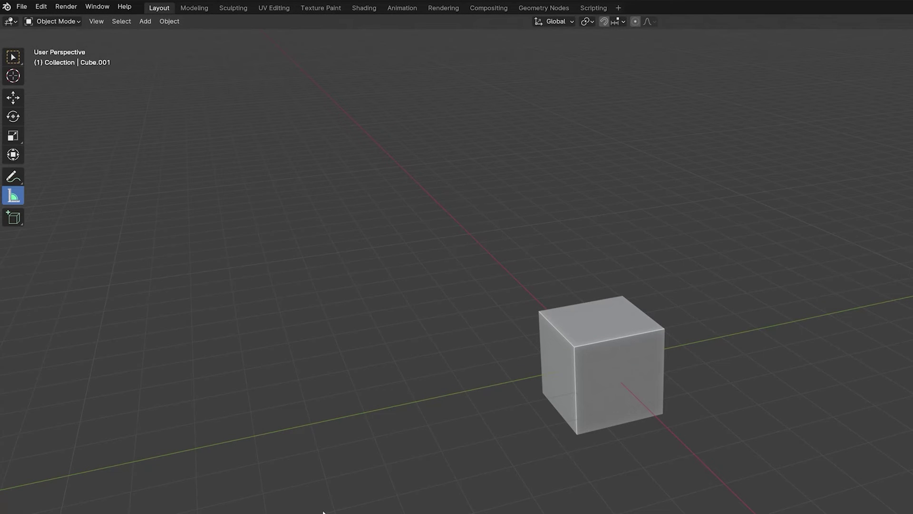
pyautogui.moveTo(355, 496)
pyautogui.mouseDown()
pyautogui.moveTo(460, 498)
pyautogui.moveTo(537, 485)
pyautogui.mouseUp()
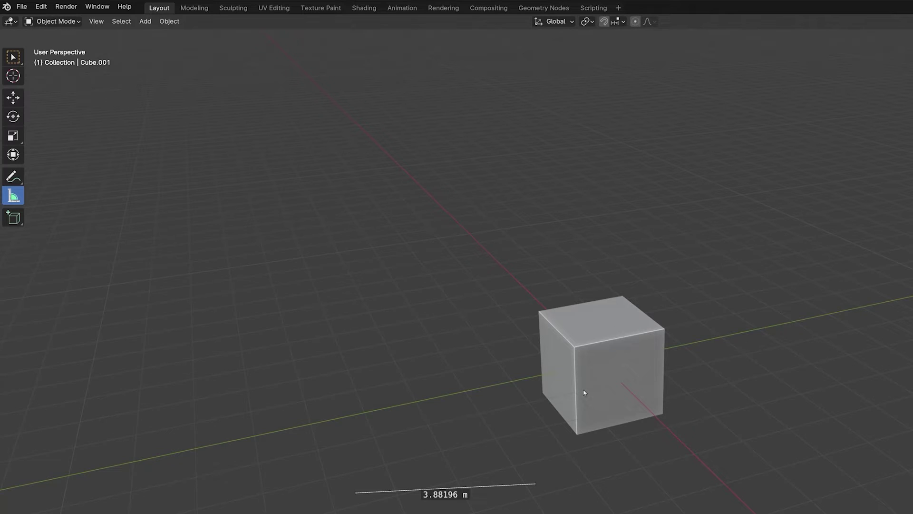
# - Snap rulers to the cube's top corners (2 m and 2.82843 m) and duplicate the cube to the right
pyautogui.press('ctrl')
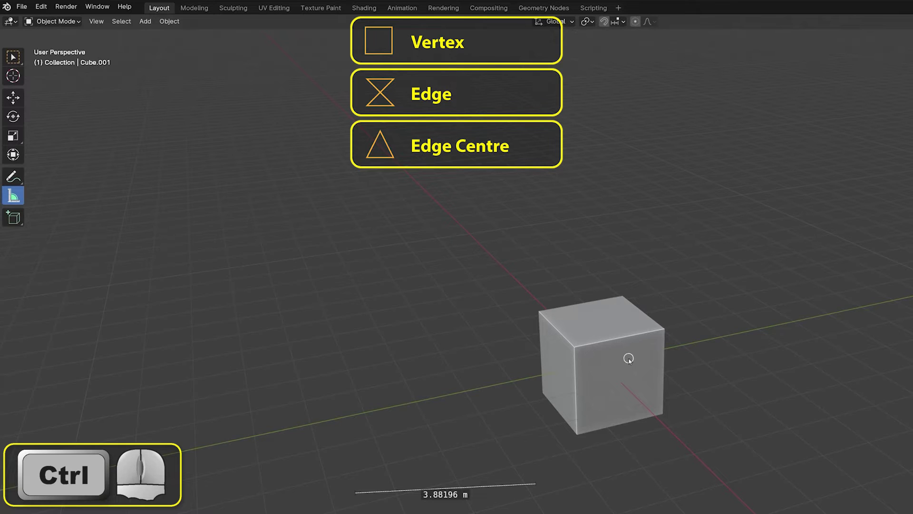
pyautogui.keyDown('ctrl'); pyautogui.moveTo(575, 346); pyautogui.dragTo(663, 331); pyautogui.keyUp('ctrl')
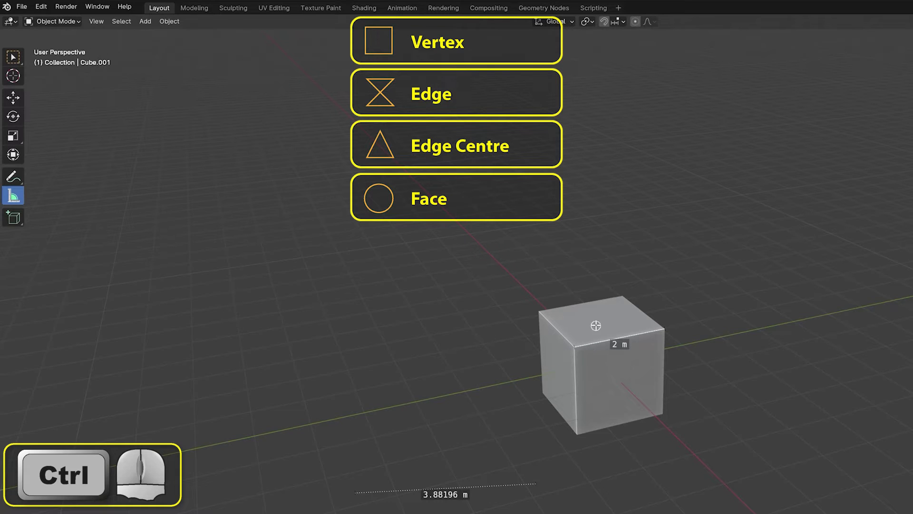
pyautogui.keyDown('ctrl'); pyautogui.moveTo(621, 296); pyautogui.dragTo(575, 346); pyautogui.keyUp('ctrl')
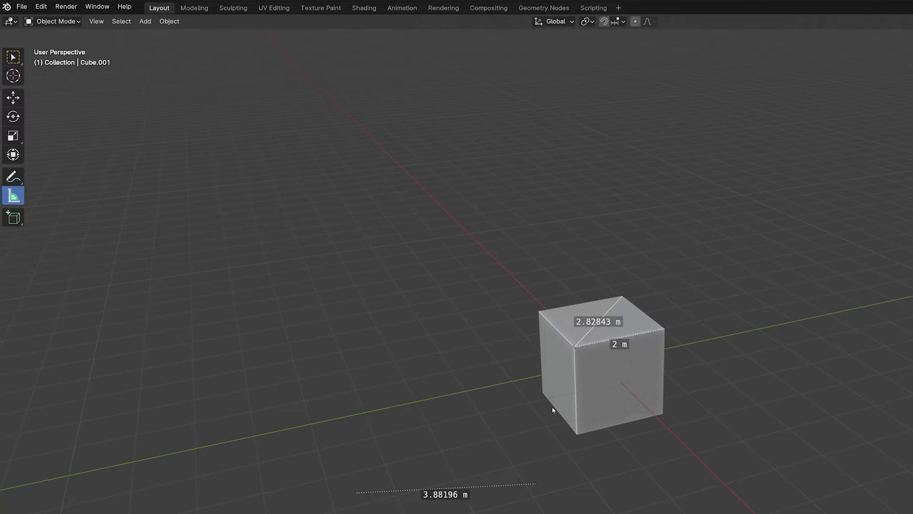
pyautogui.hotkey('shift', 'd')
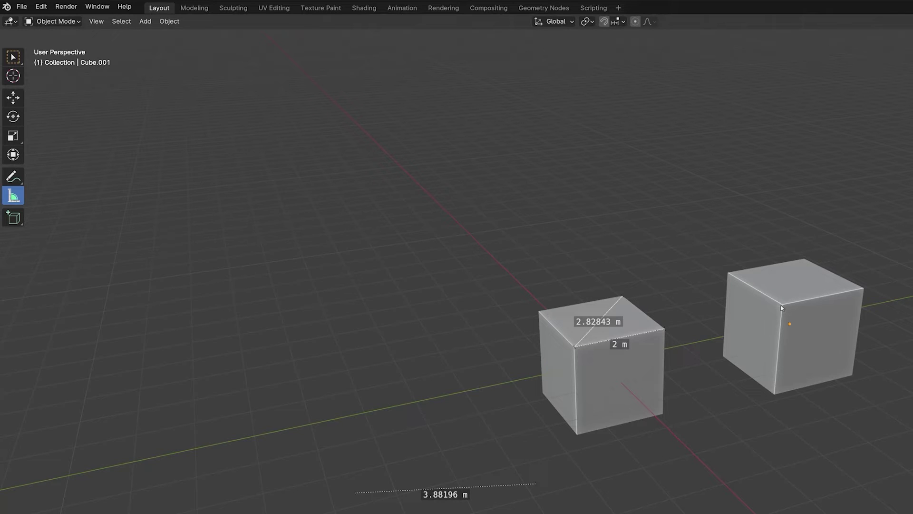
pyautogui.keyDown('ctrl'); pyautogui.moveTo(780, 306); pyautogui.dragTo(665, 330); pyautogui.keyUp('ctrl')
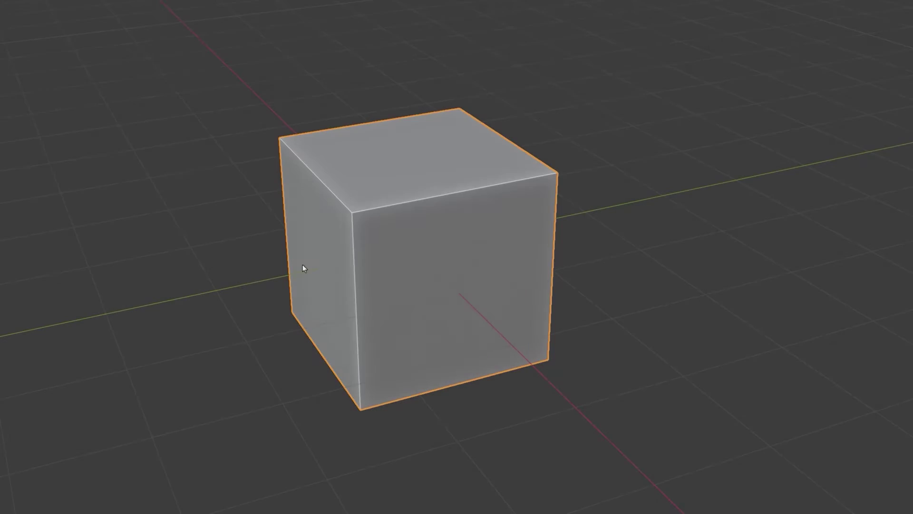
# - Measure the cube's 2 m thickness and add 2.82843 m, 1.22833 m and 1.48732 m rulers around it
pyautogui.moveTo(316, 274); pyautogui.dragTo(332, 258)
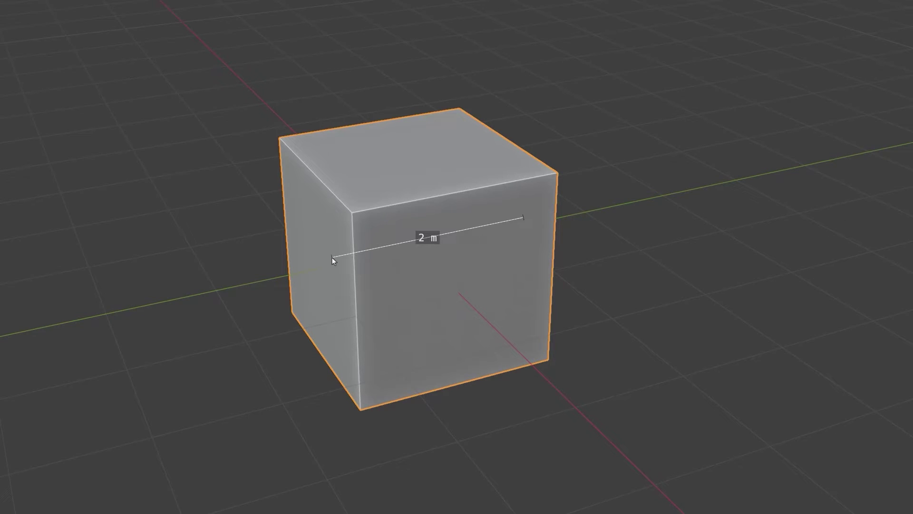
pyautogui.moveTo(471, 317); pyautogui.dragTo(454, 296)
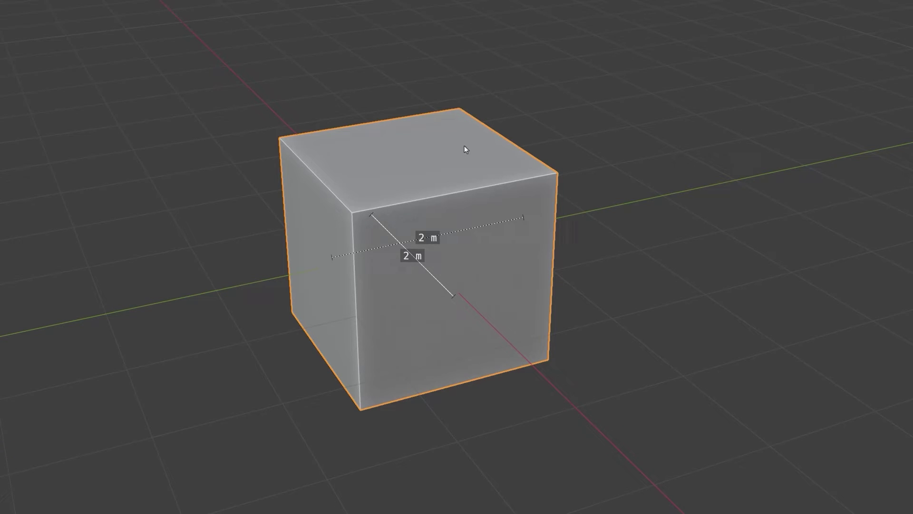
pyautogui.moveTo(463, 142); pyautogui.dragTo(465, 177)
pyautogui.moveTo(617, 320); pyautogui.dragTo(251, 327, button='middle')
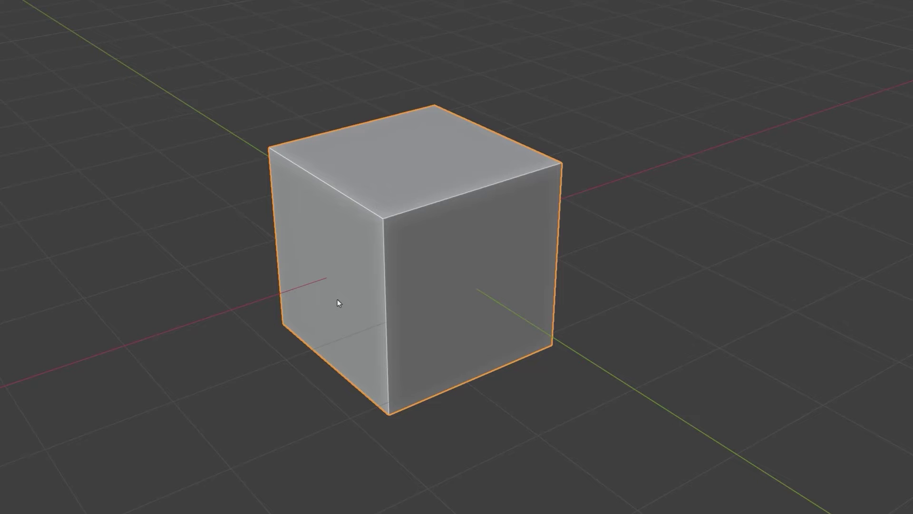
pyautogui.moveTo(337, 298); pyautogui.dragTo(483, 344)
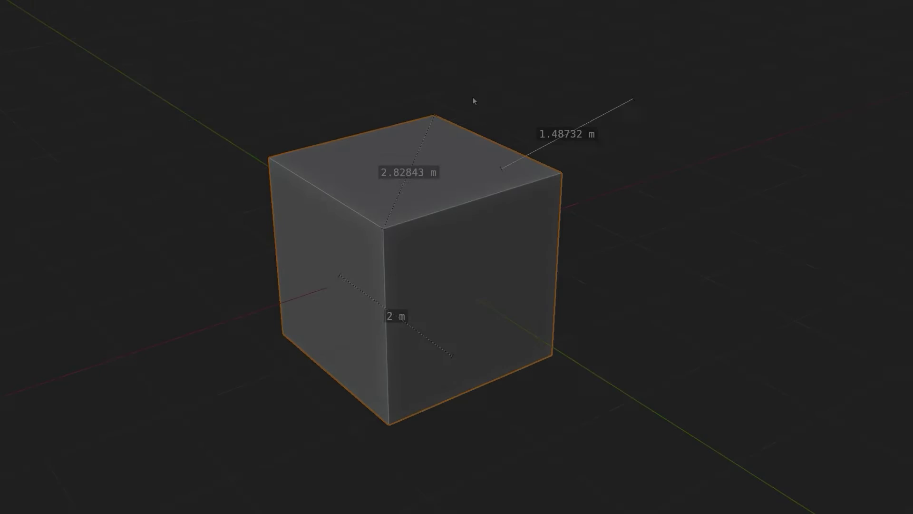
pyautogui.moveTo(474, 96); pyautogui.dragTo(349, 95)
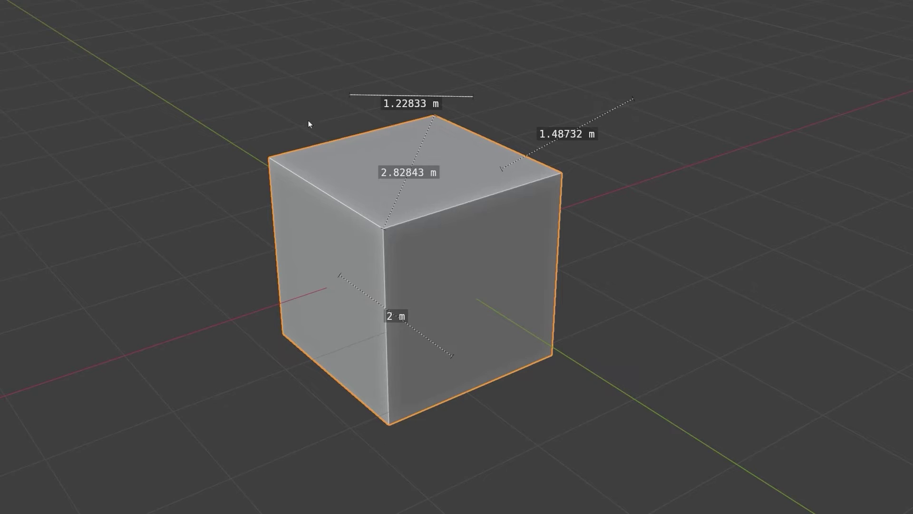
# - Adjust ruler endpoints, then delete the extra rulers and angle point, keeping the 2.82843 m diagonal
pyautogui.click(632, 101)
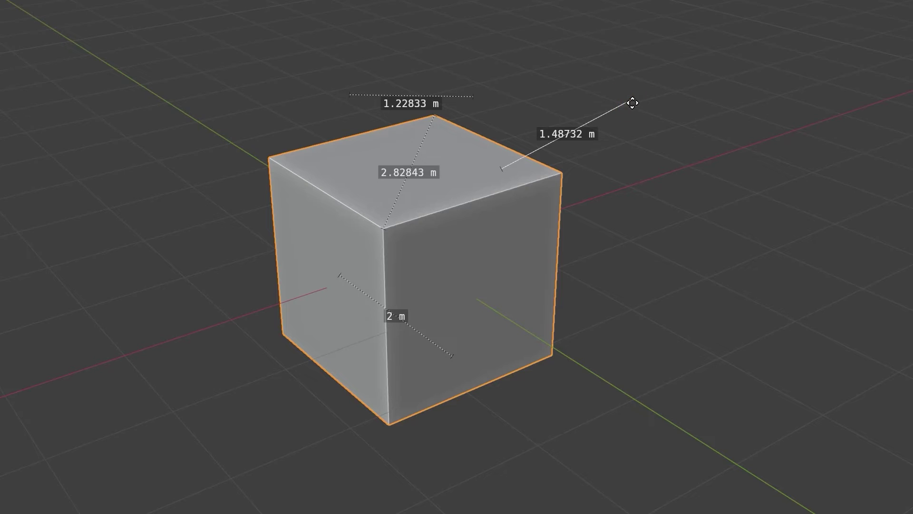
pyautogui.click(451, 357)
pyautogui.moveTo(472, 96); pyautogui.dragTo(445, 13)
pyautogui.moveTo(351, 92); pyautogui.dragTo(323, 68)
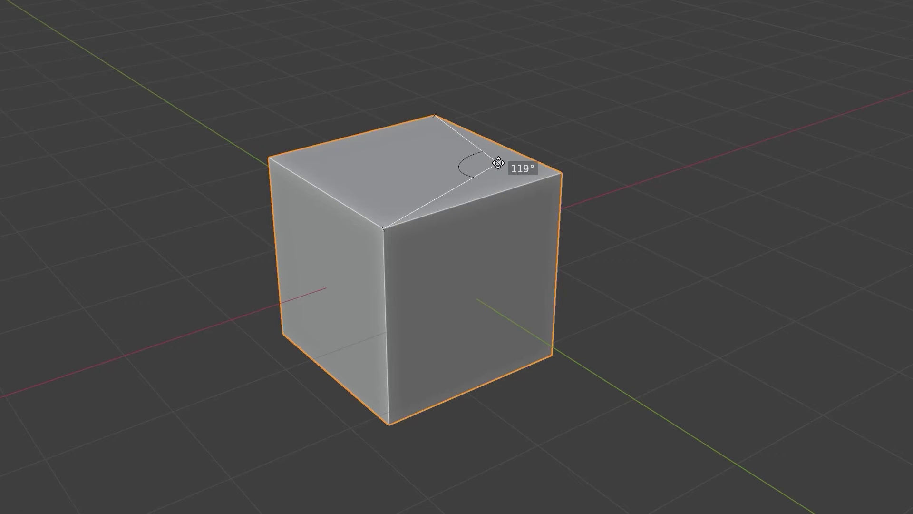
pyautogui.press('Delete')
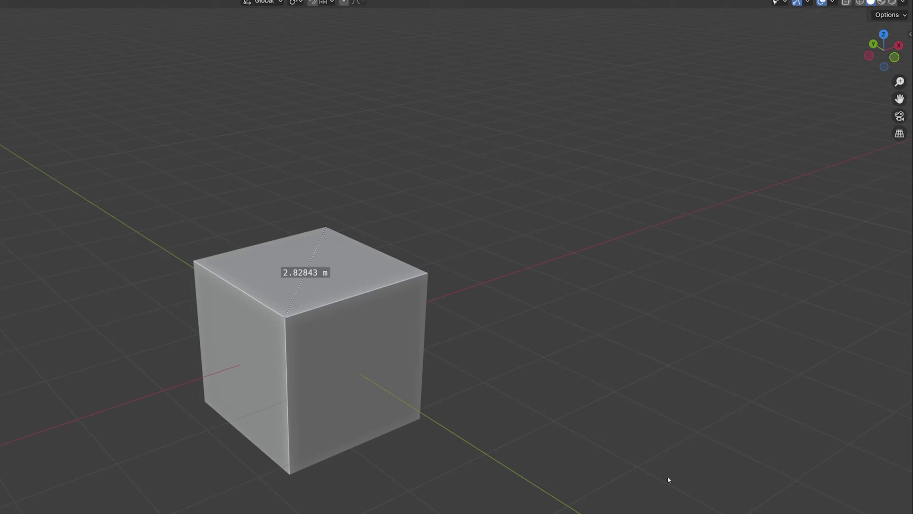
# - Show the sidebar's View Annotations panel and select the RulerData3D layer
pyautogui.press('n')
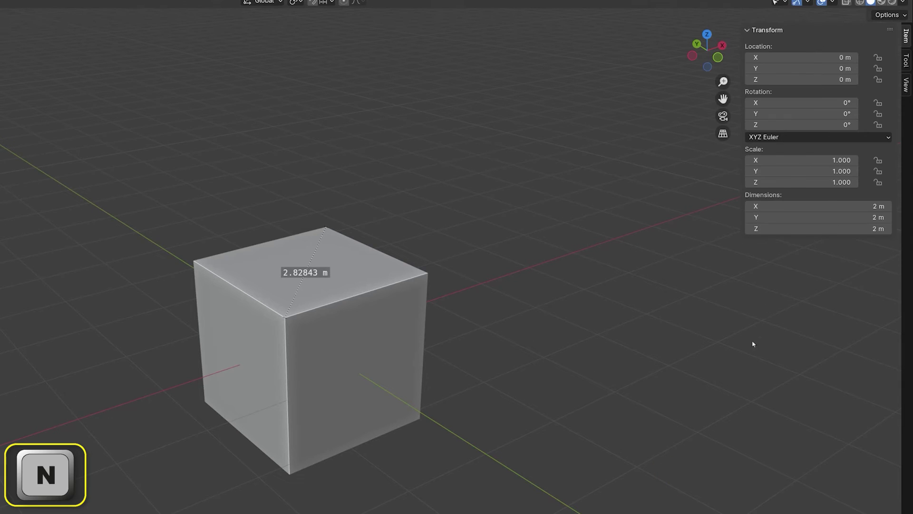
pyautogui.click(906, 88)
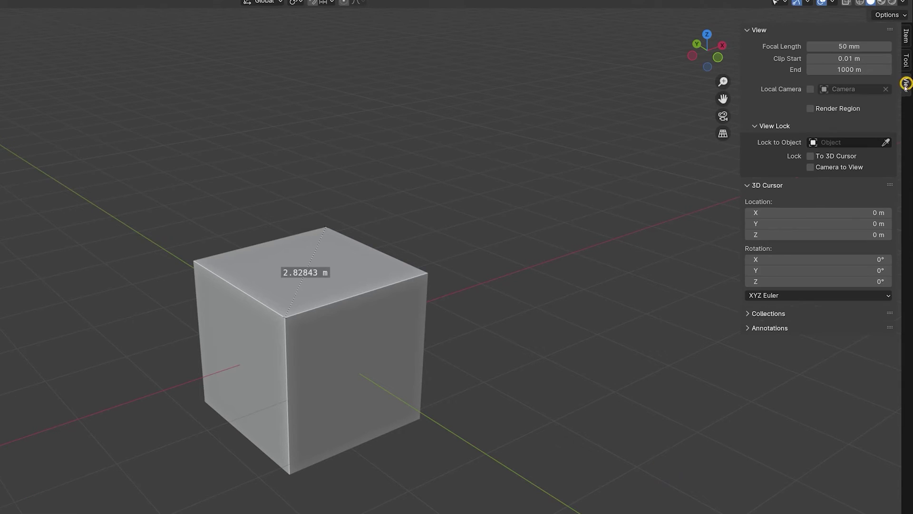
pyautogui.click(748, 328)
pyautogui.click(797, 362)
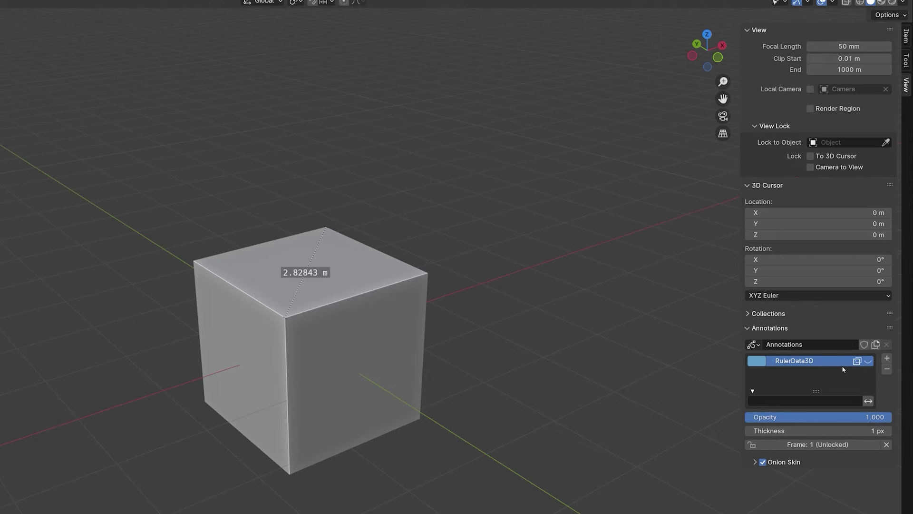
pyautogui.click(867, 362)
# - Set the RulerData3D layer's thickness to 9 px and its colour to red
pyautogui.moveTo(836, 432)
pyautogui.mouseDown()
pyautogui.moveTo(852, 431)
pyautogui.moveTo(834, 431)
pyautogui.mouseUp()
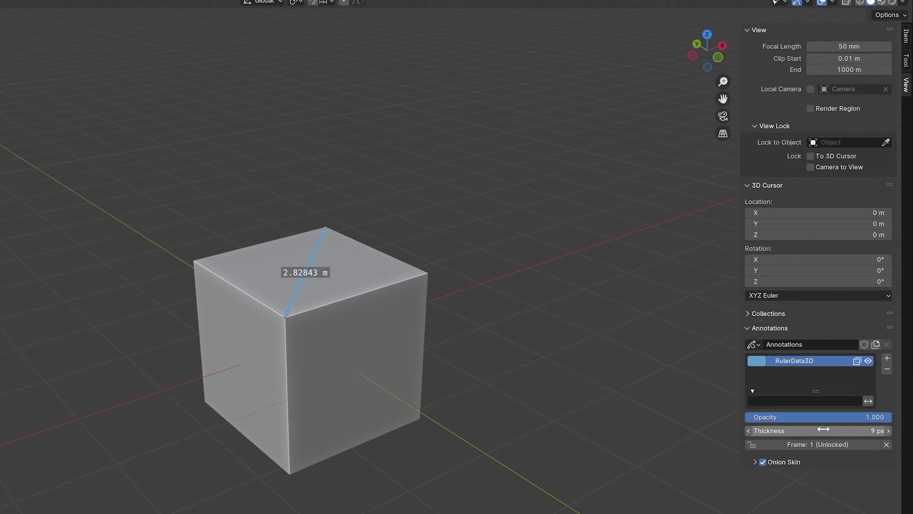
pyautogui.click(756, 360)
pyautogui.click(807, 289)
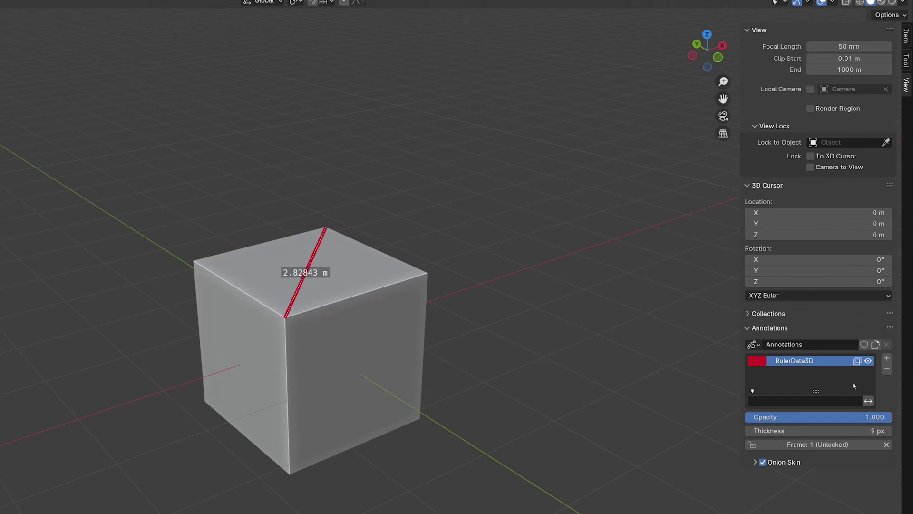
# - Delete the RulerData3D annotation layer and switch to the Select Box tool
pyautogui.click(887, 370)
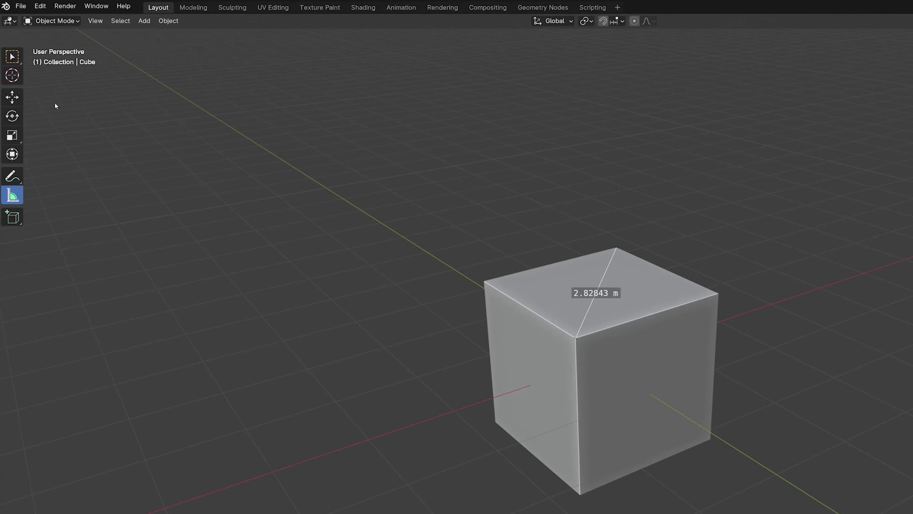
pyautogui.click(50, 94)
pyautogui.click(13, 57)
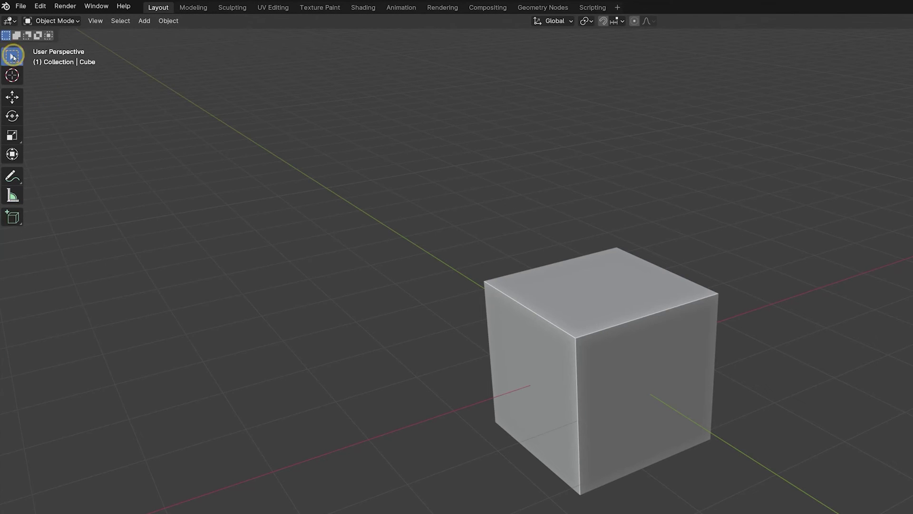
# - Draw a new 1.23796 m ruler across the cube's top and add a new annotation layer
pyautogui.click(14, 195)
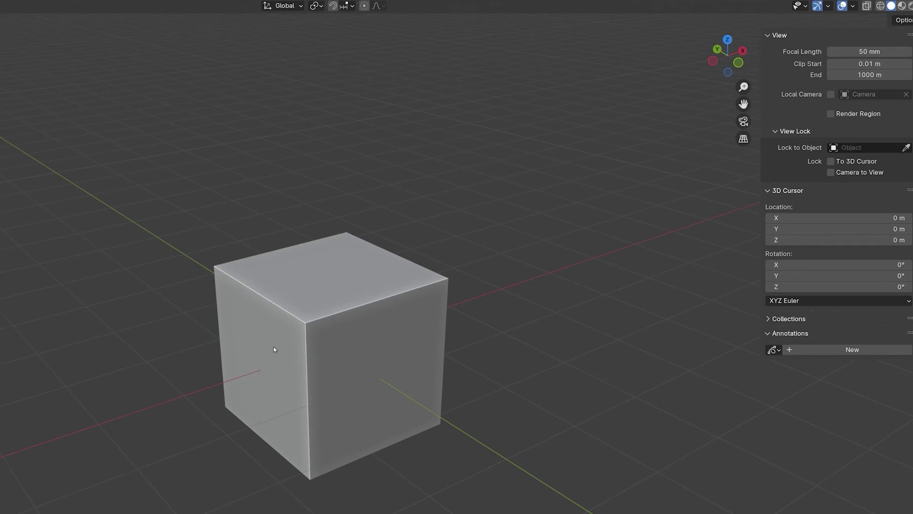
pyautogui.moveTo(306, 325); pyautogui.dragTo(347, 233)
pyautogui.click(789, 349)
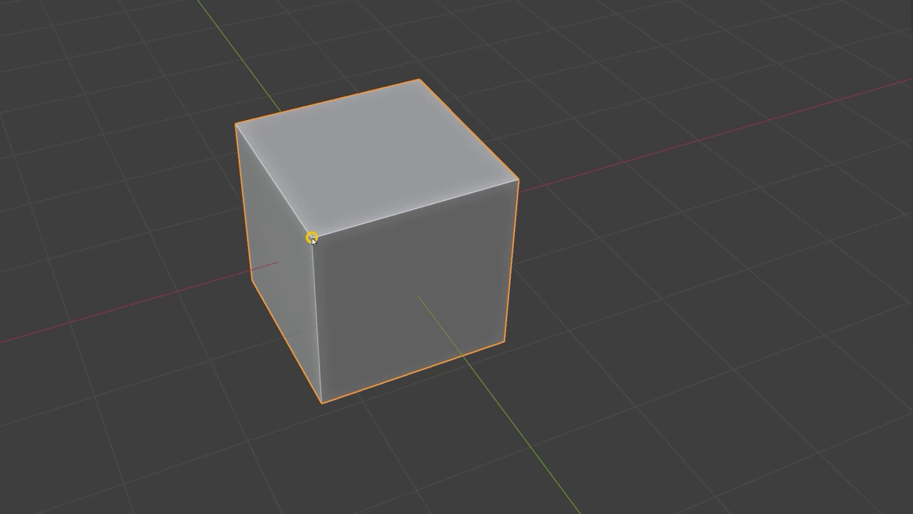
# - Drag a 1.89722 m ruler from the cube's front-top vertex diagonally across its top face
pyautogui.moveTo(312, 237); pyautogui.dragTo(420, 80)
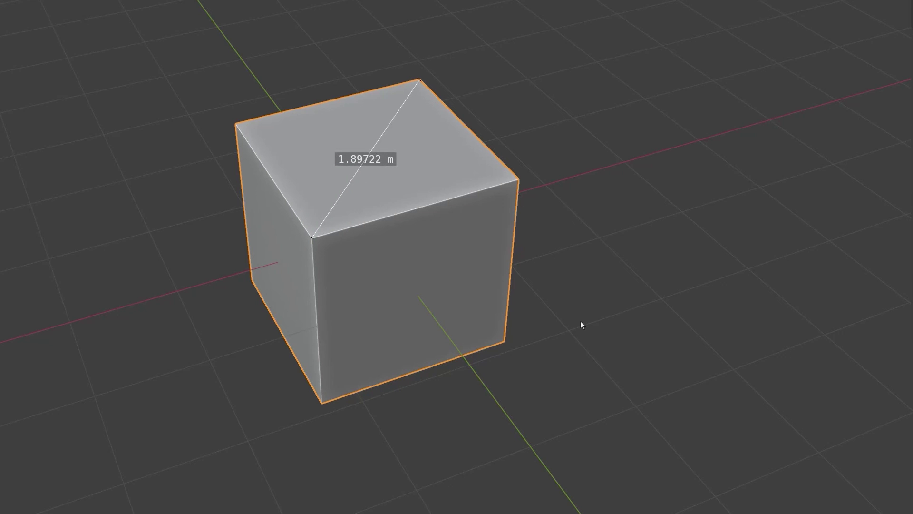